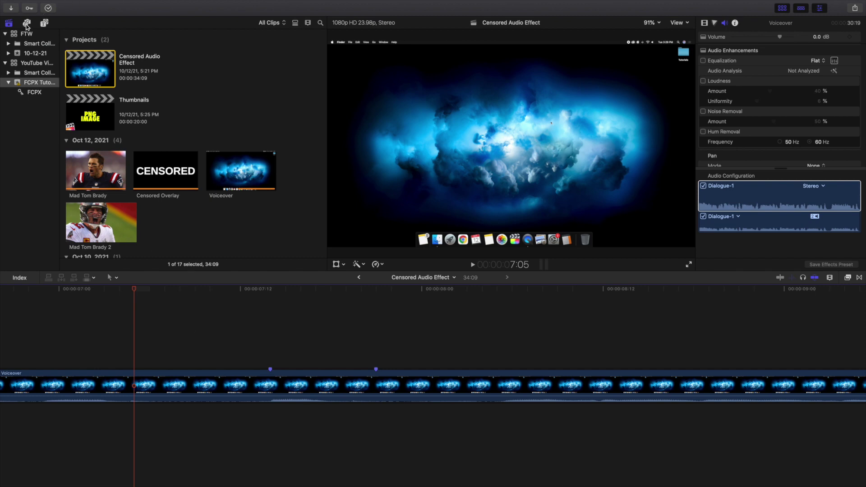
Step: Search Sound Effects for 'alarm cl' and drop Alarm Clock beneath the Voiceover at the first marker
click(26, 22)
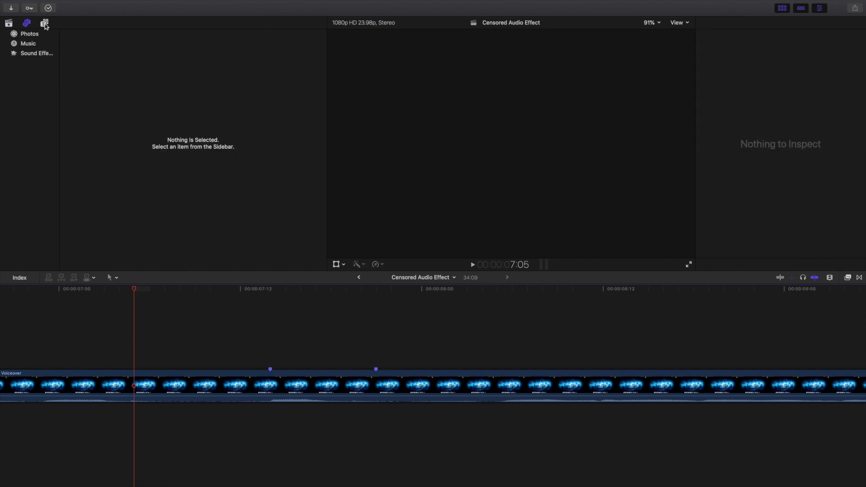
click(28, 54)
click(278, 36)
text(alarm)
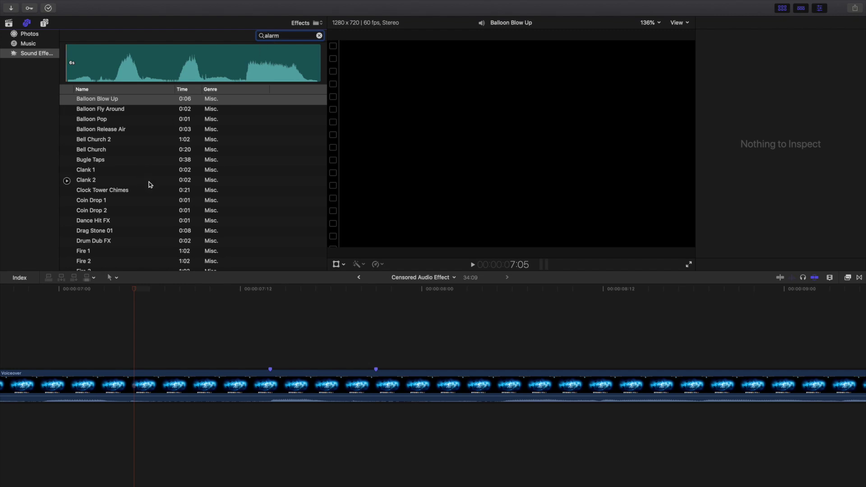
text(cl)
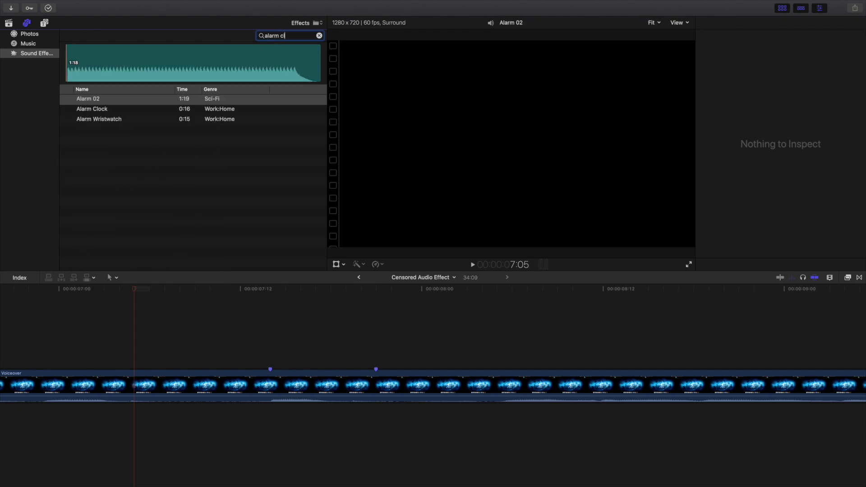
click(128, 100)
drag(126, 101, 271, 429)
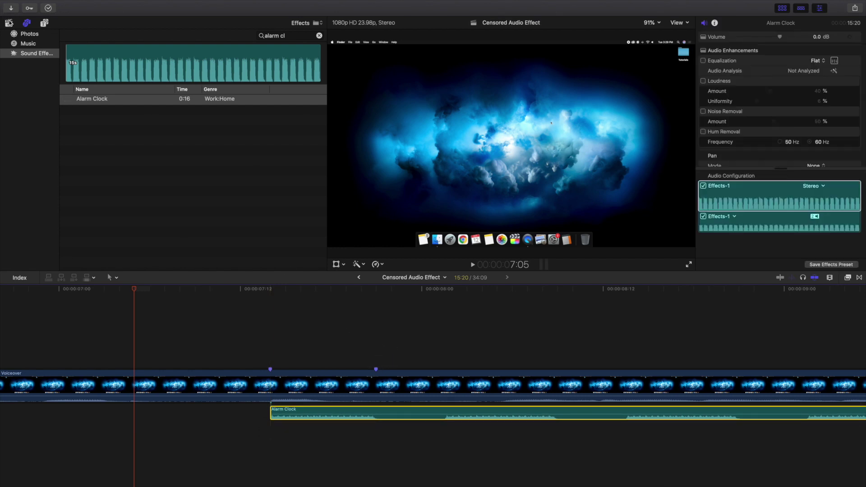
click(9, 22)
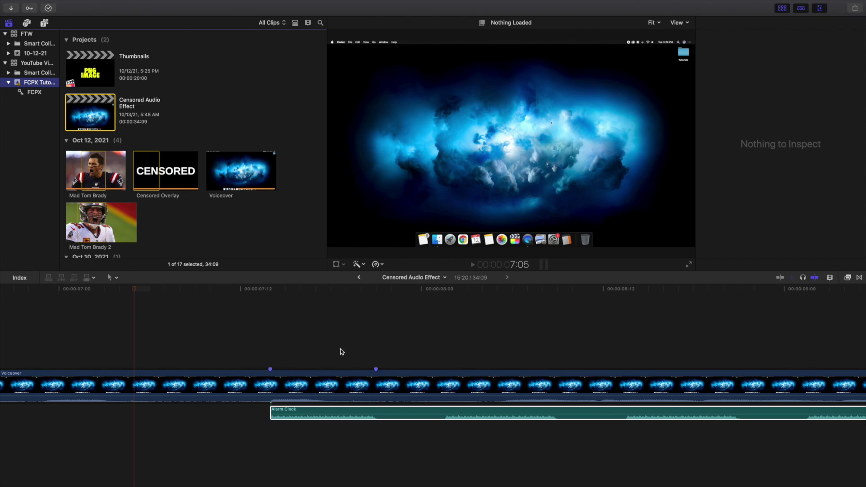
Step: Trim the Alarm Clock clip's end to the second marker with Option-], then park the playhead earlier
click(377, 354)
click(376, 412)
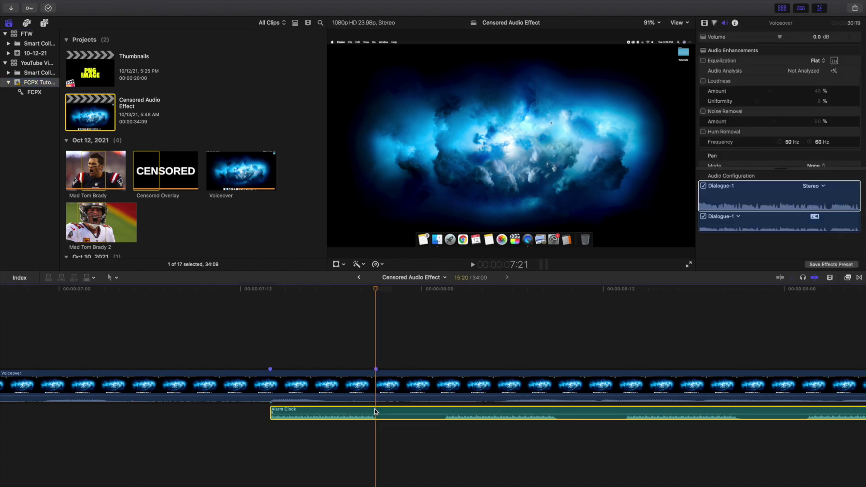
key(alt+])
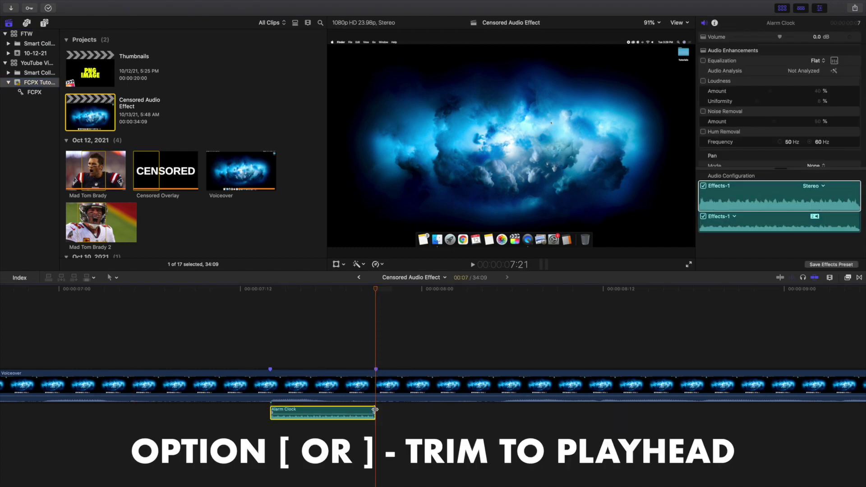
click(293, 355)
scroll(303, 358, right, 5)
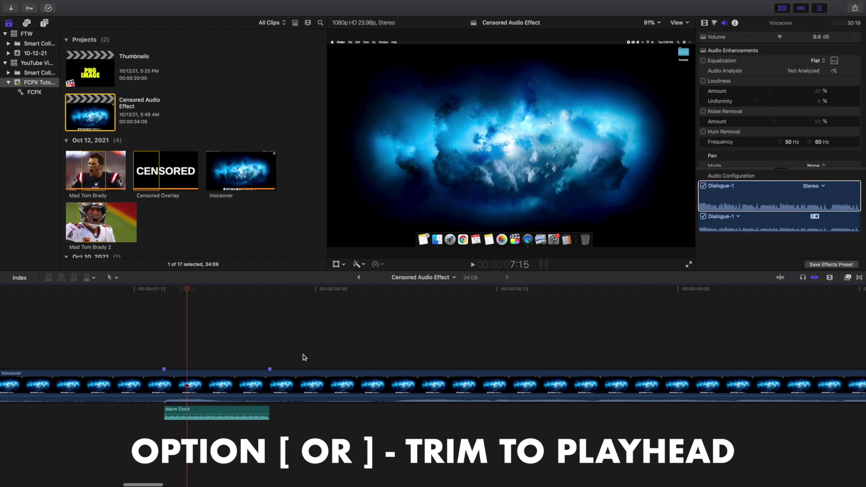
click(114, 350)
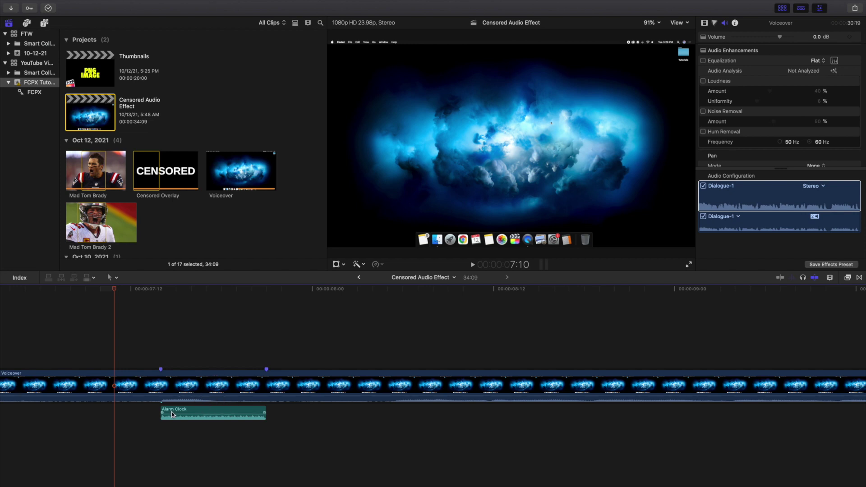
Step: Find Test Oscillator under Audio > All by searching 'test' and drop it onto the Alarm Clock clip
click(847, 278)
scroll(711, 383, down, 15)
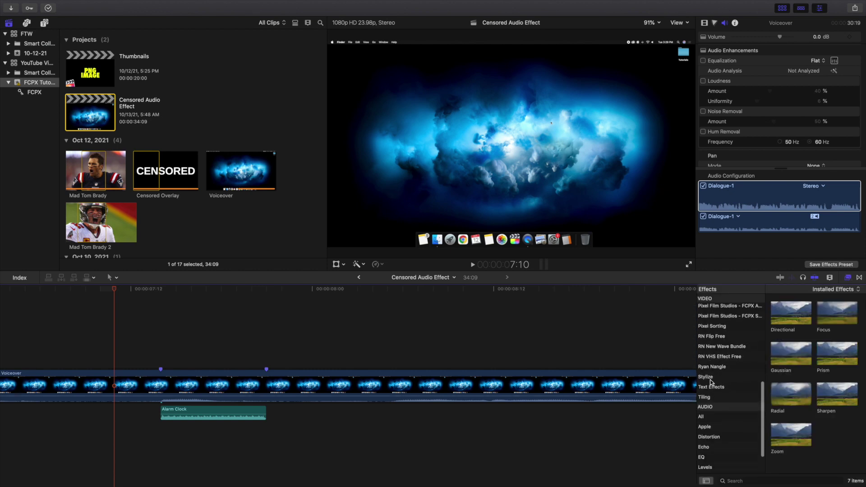
click(704, 377)
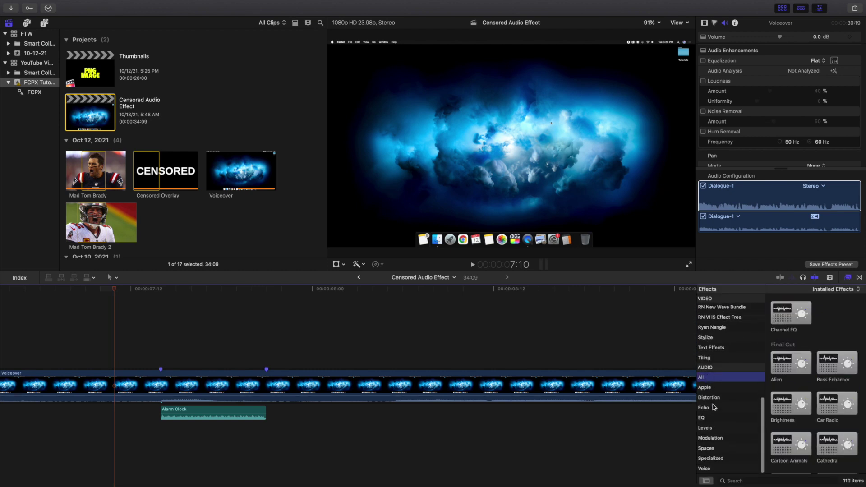
click(728, 481)
text(test)
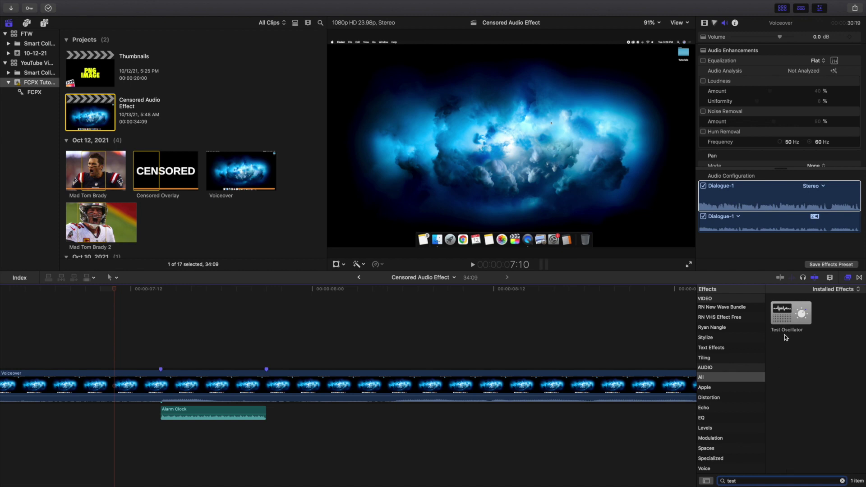
click(776, 318)
drag(776, 319, 218, 412)
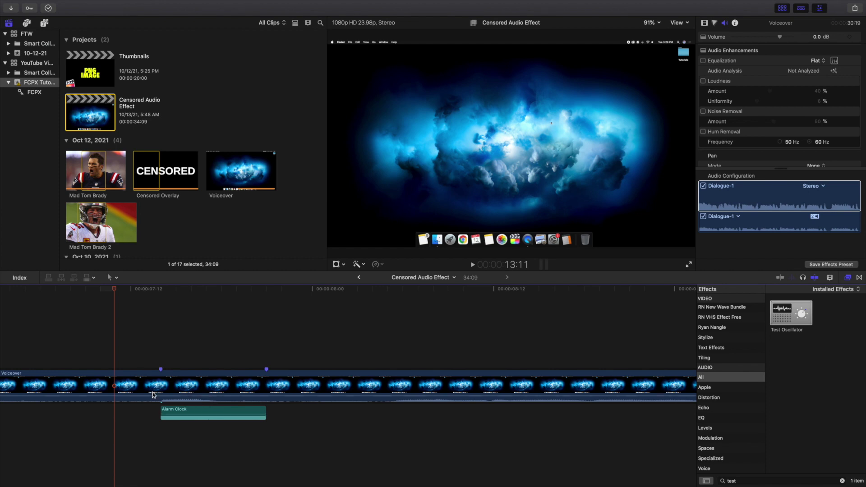
Step: Range-select the Voiceover above the Alarm Clock clip and pull its volume down to silence
key(super+equal)
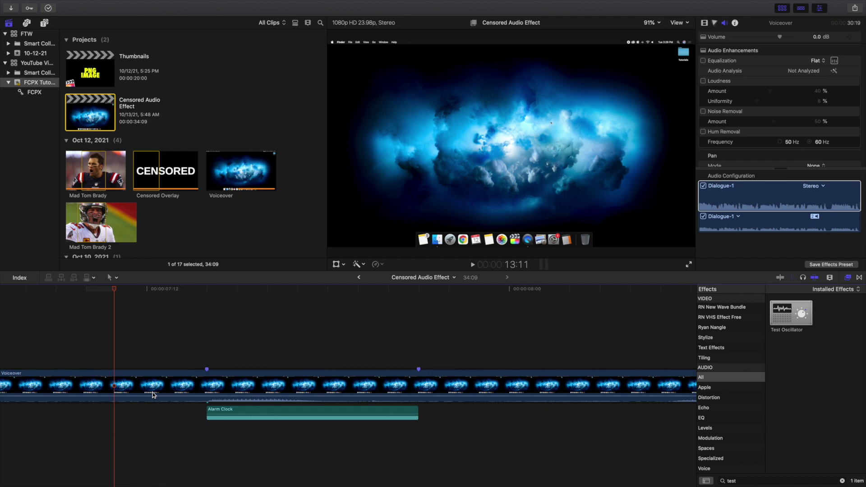
click(207, 361)
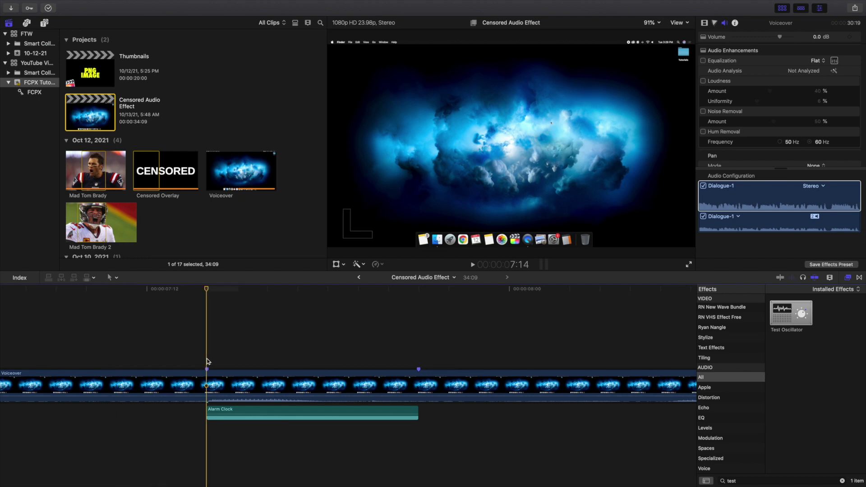
key(r)
drag(207, 384, 418, 383)
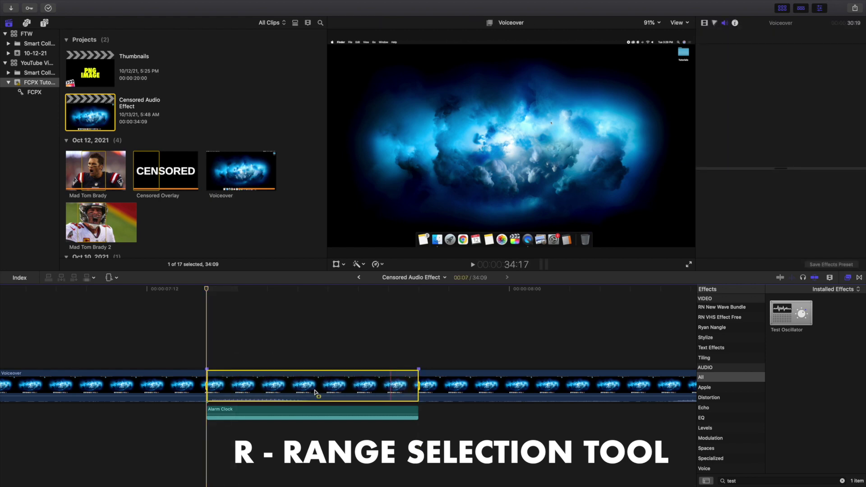
drag(304, 397, 303, 402)
key(a)
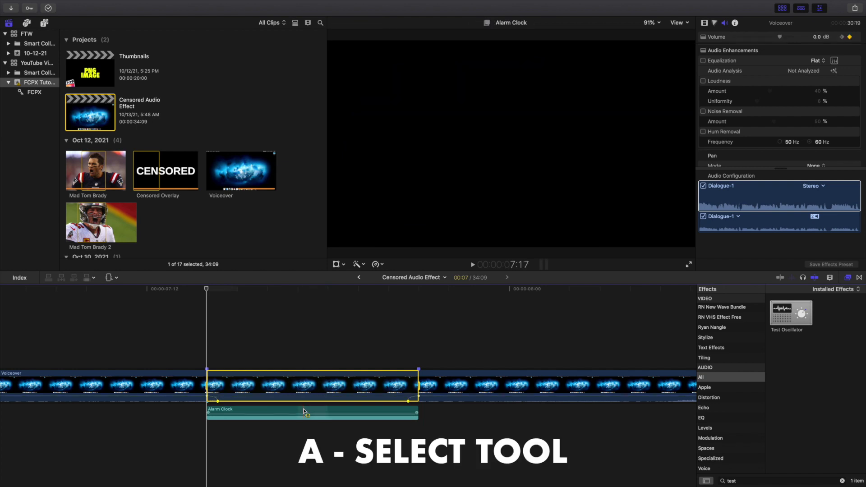
click(142, 346)
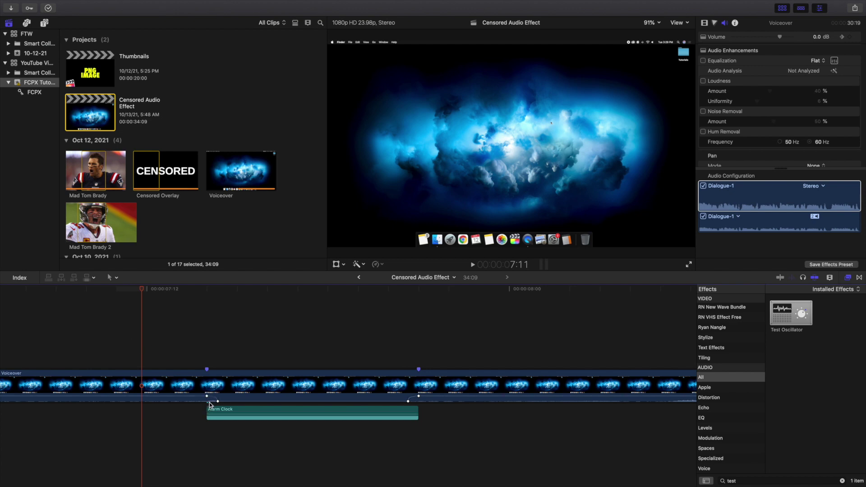
Step: Drag the Voiceover's start and end volume keyframes onto the Alarm Clock clip's edges
key(super+equal)
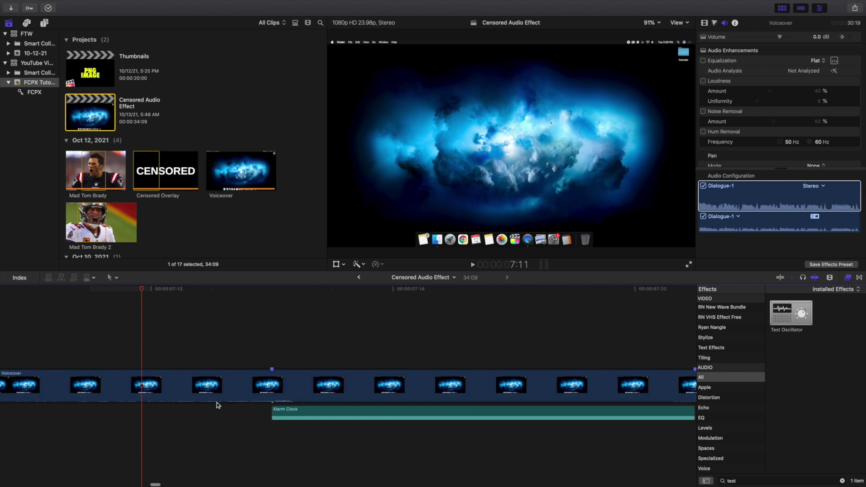
scroll(217, 405, right, 3)
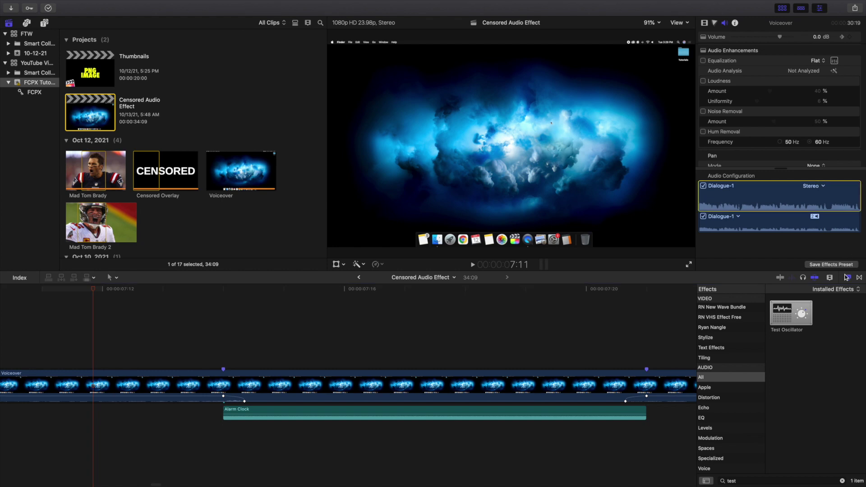
key(super+5)
drag(244, 401, 223, 402)
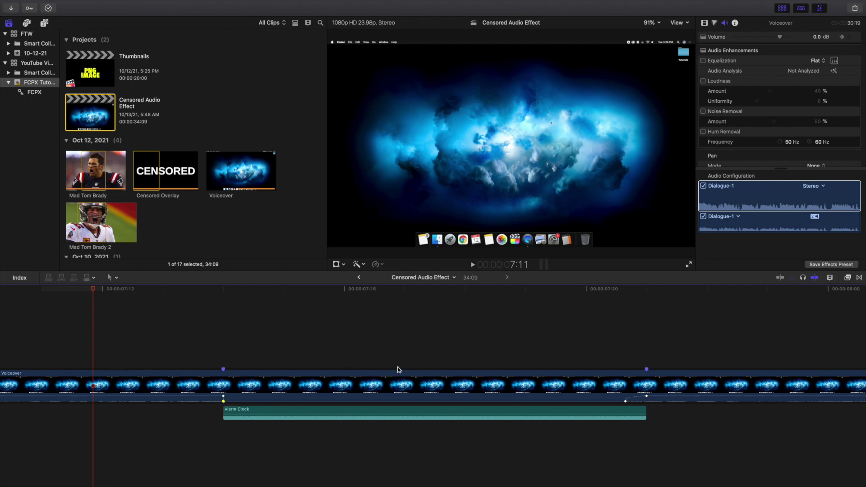
drag(625, 401, 647, 401)
click(138, 322)
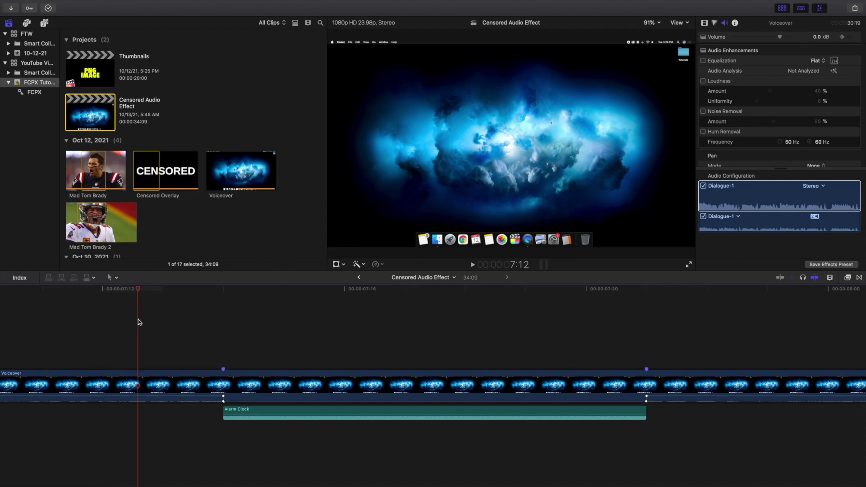
click(647, 402)
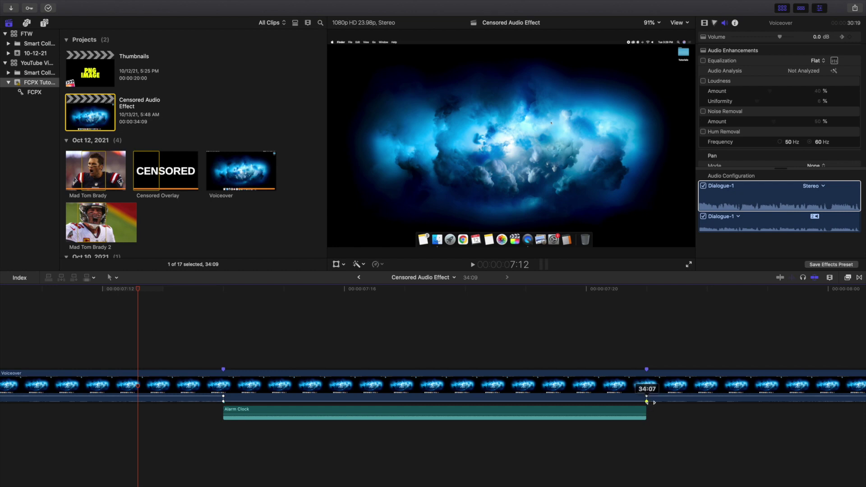
click(224, 402)
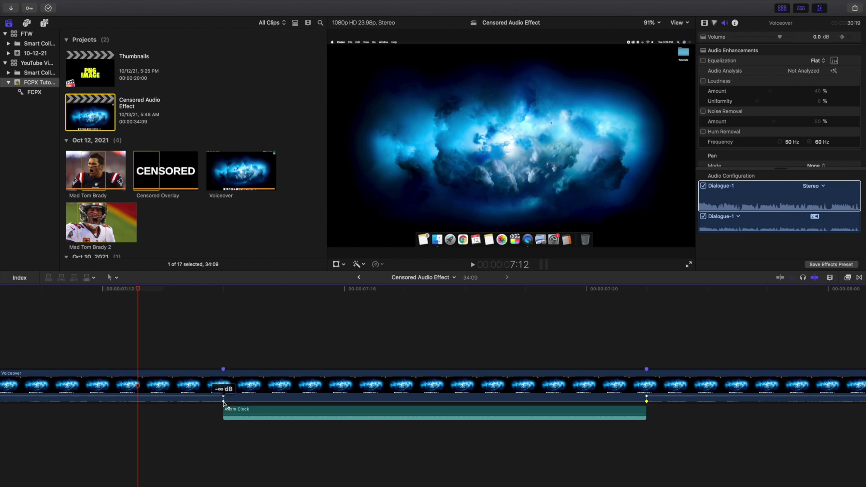
click(116, 353)
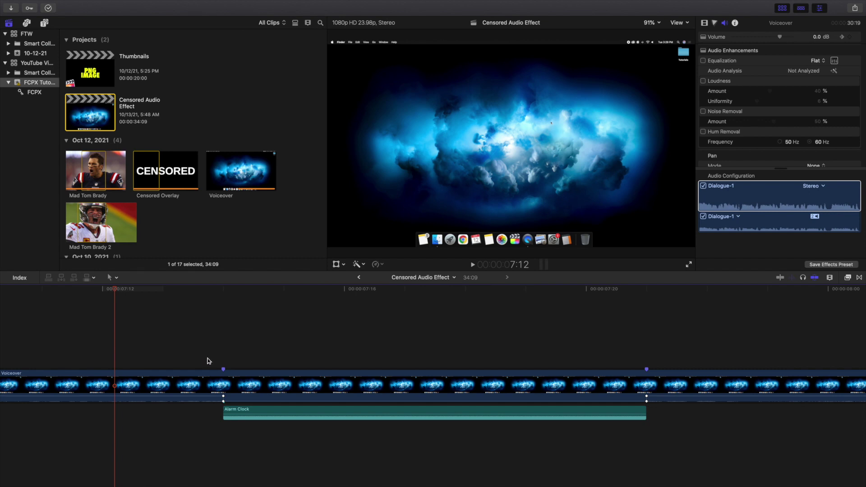
Step: Drag the Alarm Clock fade handles to add a fade-in and fade-out, then select the clip
drag(226, 415, 311, 419)
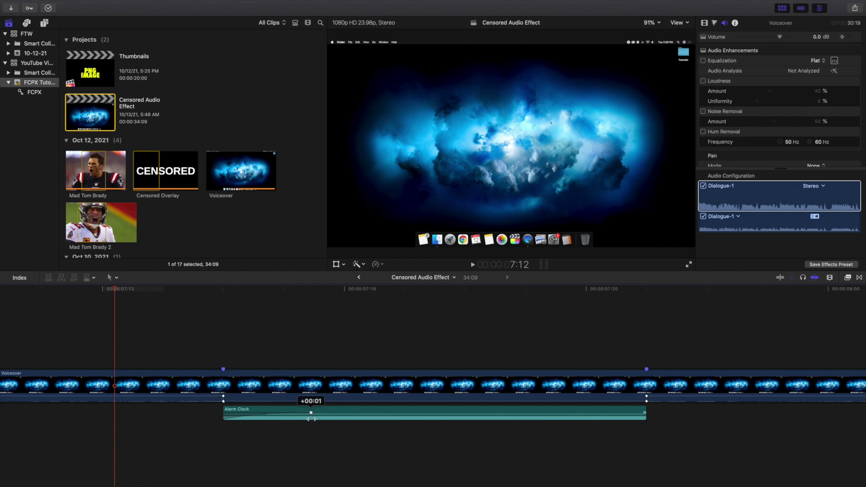
drag(312, 419, 312, 419)
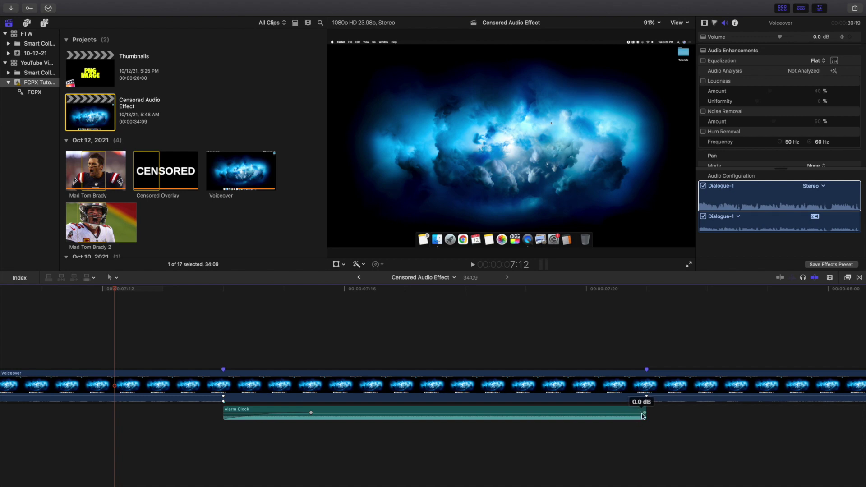
drag(644, 414, 549, 419)
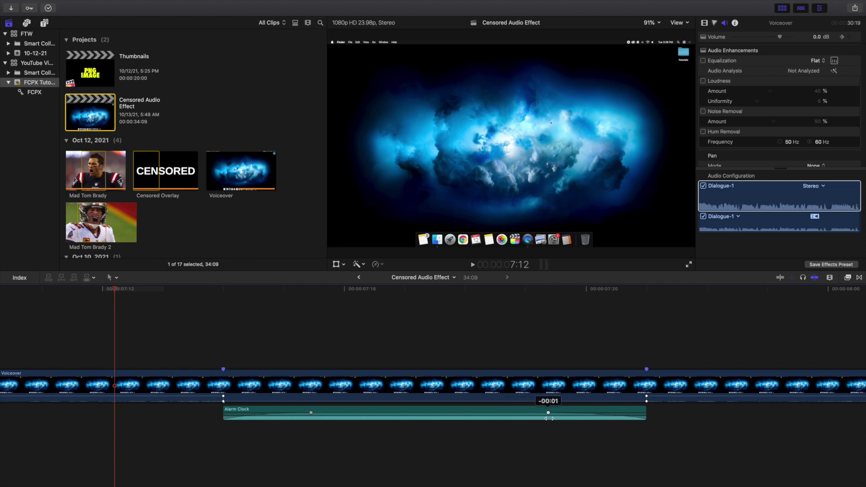
drag(549, 418, 549, 419)
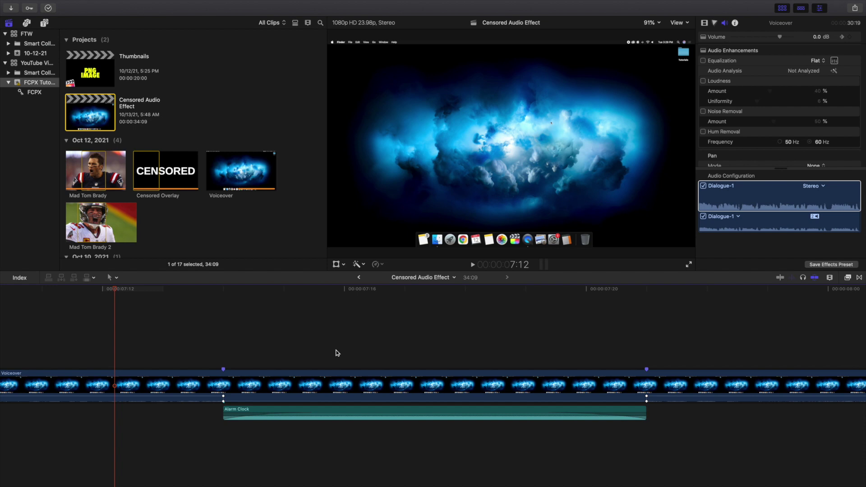
scroll(357, 398, right, 1)
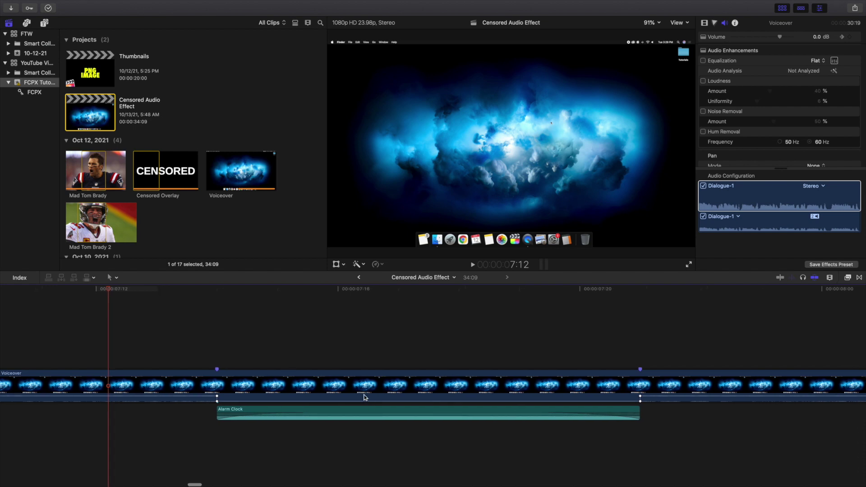
click(345, 413)
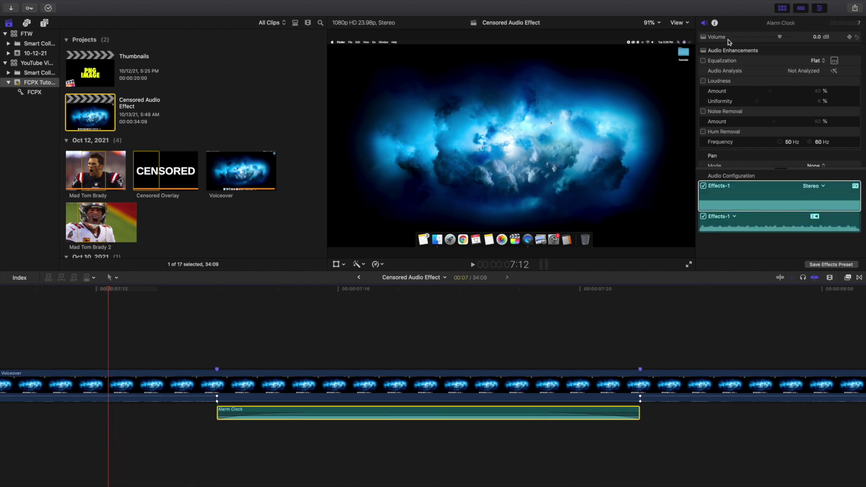